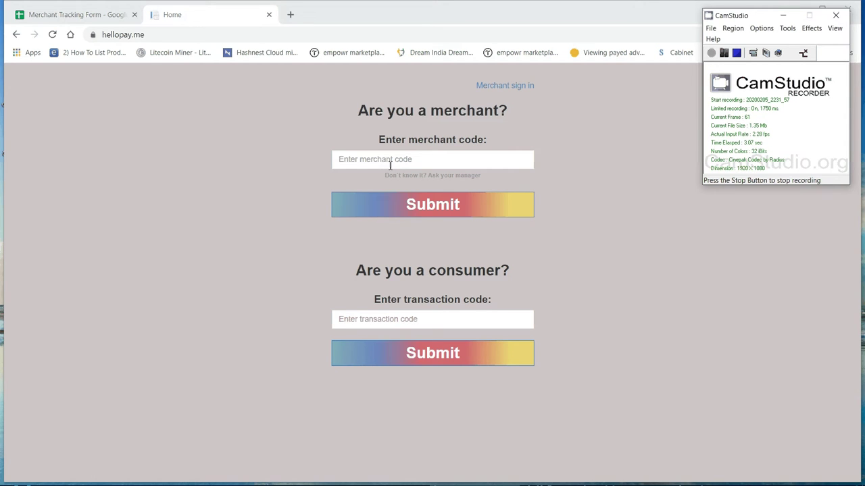
# Submit the saved merchant code from the autocomplete list under 'Are you a merchant?'
pyautogui.click(390, 164)
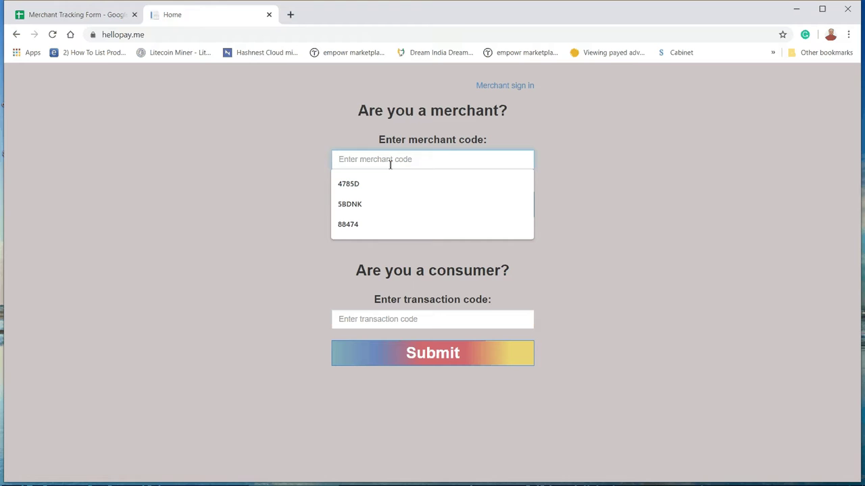
pyautogui.press('Down')
pyautogui.press('Down')
pyautogui.press('Return')
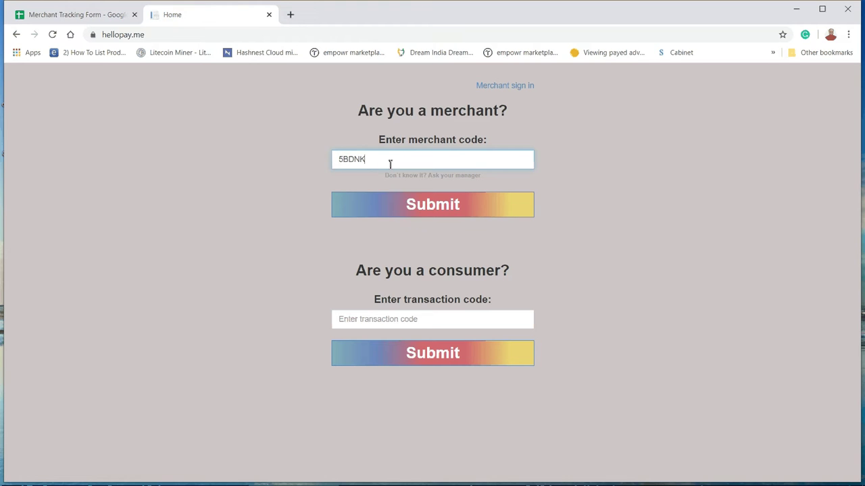
pyautogui.click(455, 209)
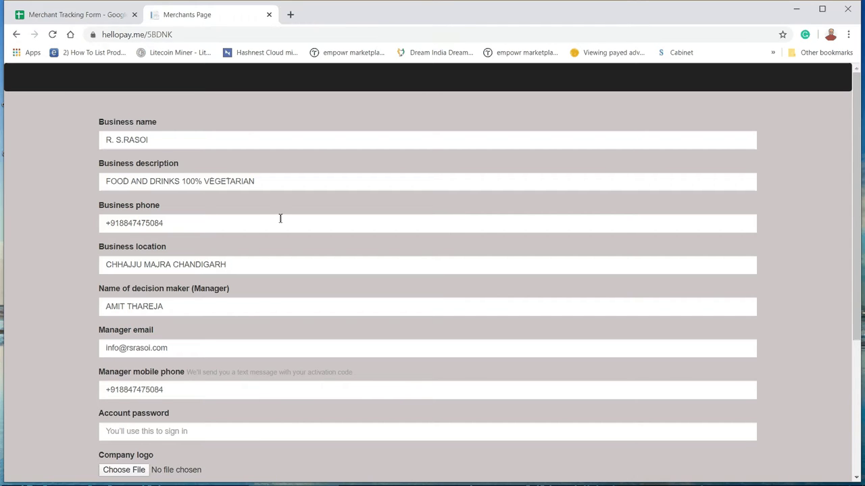
# Remove both periods from the business name so it reads R S RASOI
pyautogui.scroll(-2, 438, 277)
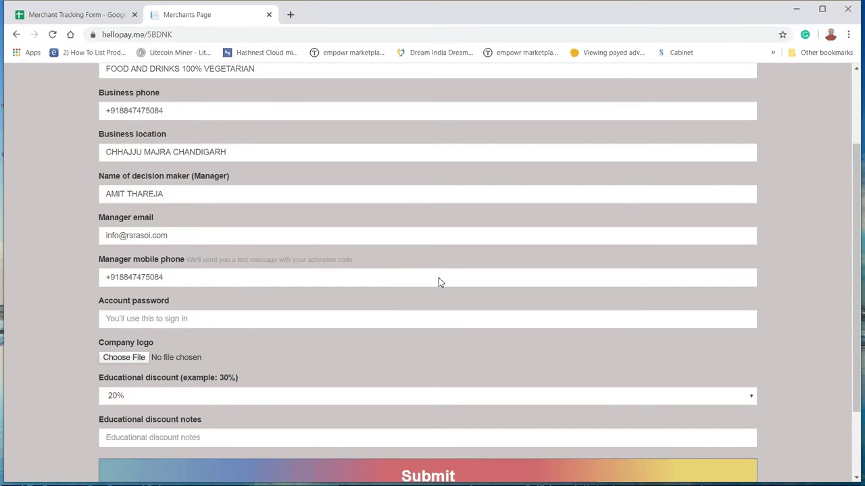
pyautogui.scroll(-1, 439, 281)
pyautogui.scroll(3, 439, 279)
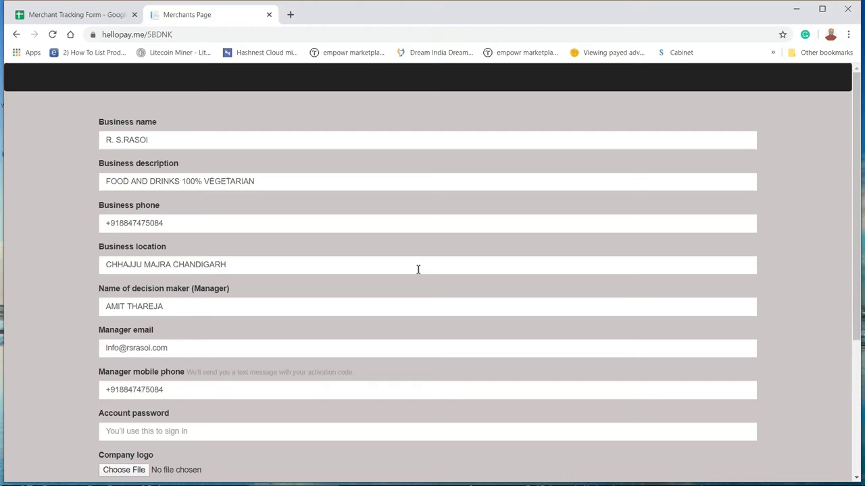
pyautogui.click(125, 140)
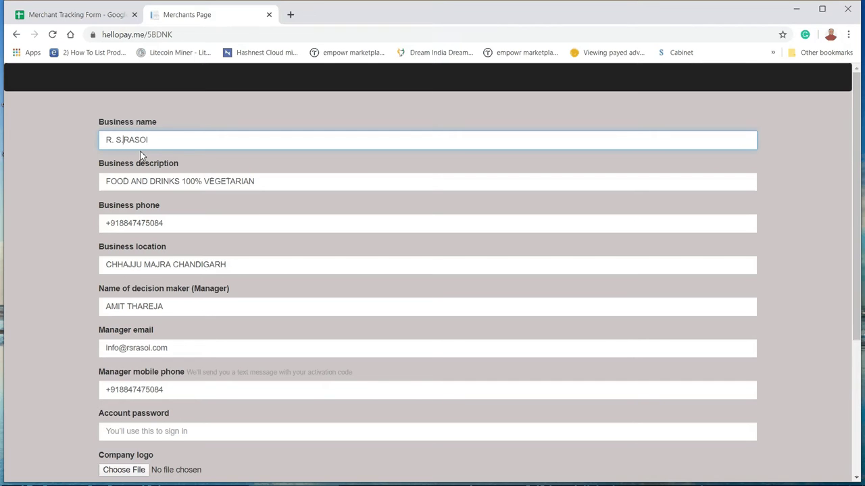
pyautogui.press('BackSpace')
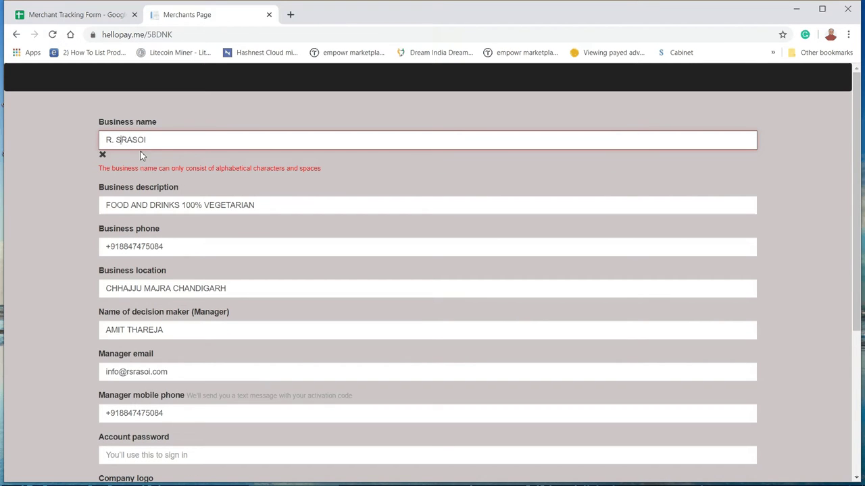
pyautogui.click(120, 140)
pyautogui.press('Left')
pyautogui.press('Left')
pyautogui.press('Left')
pyautogui.press('BackSpace')
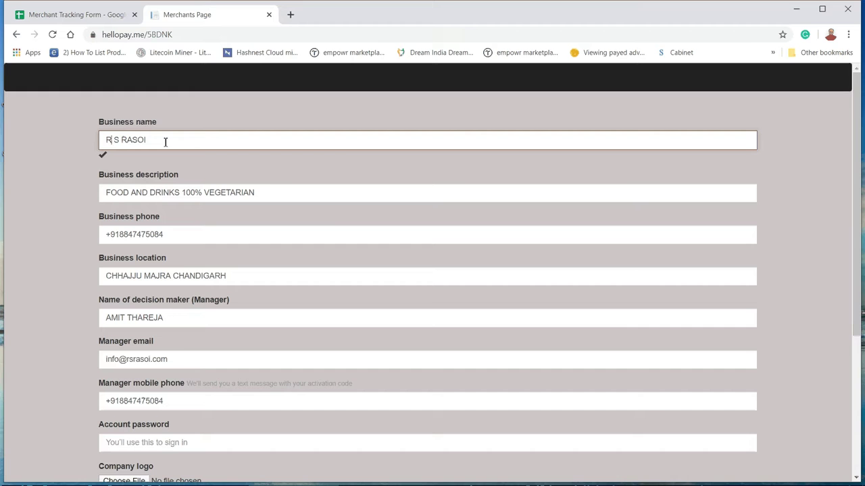
# Review the manager's contact details lower in the form, selecting the mobile digits after +91
pyautogui.scroll(-1, 332, 224)
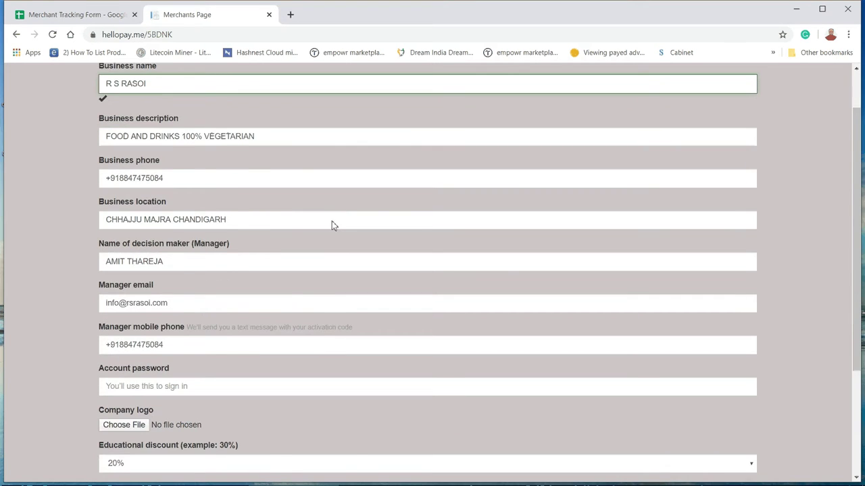
pyautogui.scroll(-1, 332, 225)
pyautogui.scroll(-1, 340, 224)
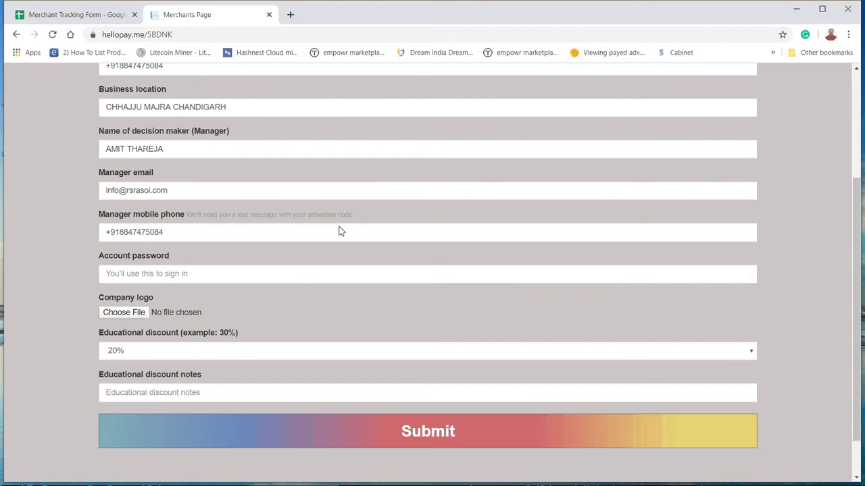
pyautogui.scroll(-1, 340, 231)
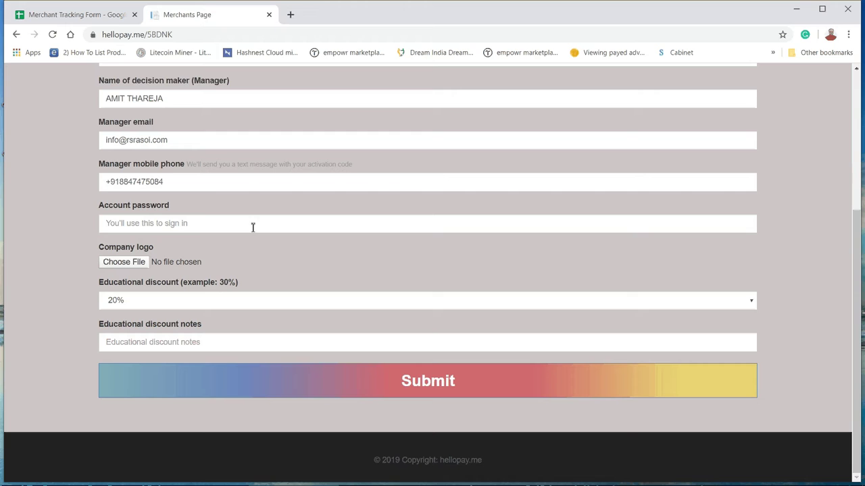
pyautogui.moveTo(122, 184); pyautogui.dragTo(171, 185)
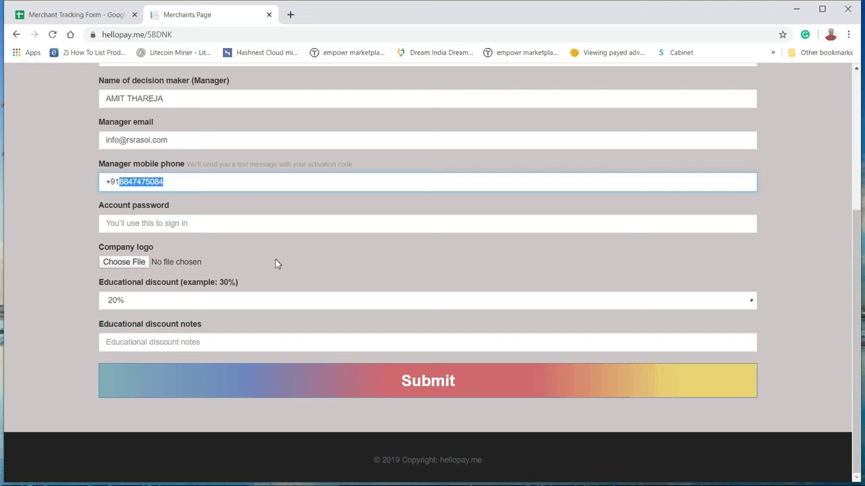
pyautogui.click(207, 342)
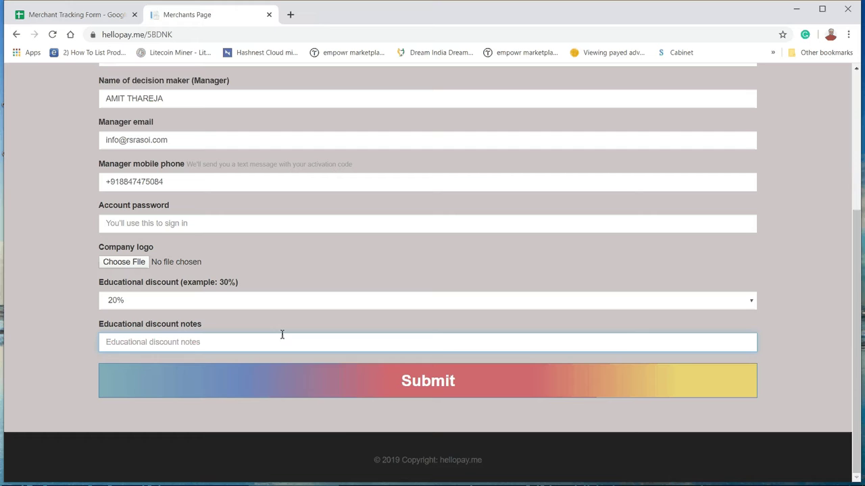
# Set the educational discount to 35% with notes 'Pulave, Prantha, Daal Makhani etc'
pyautogui.click(295, 304)
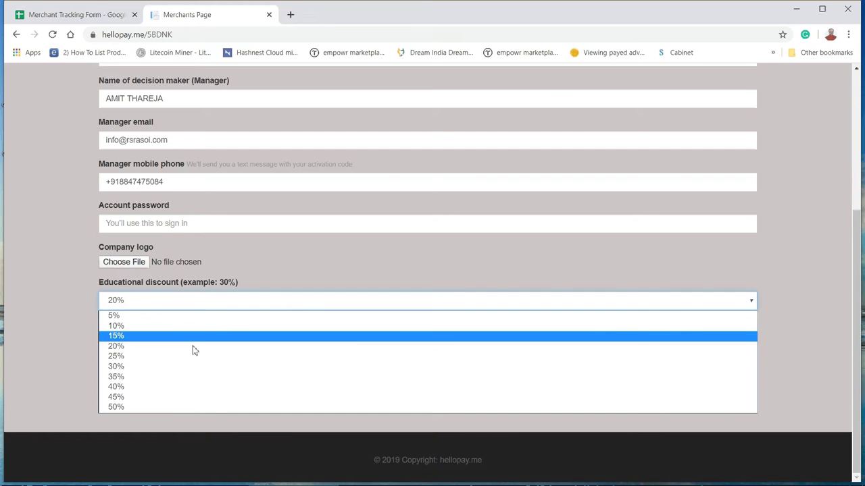
pyautogui.click(161, 382)
pyautogui.click(163, 343)
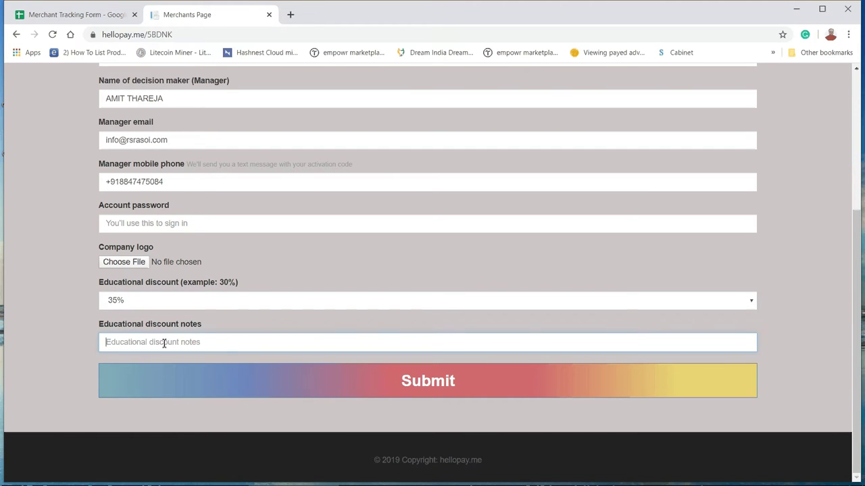
pyautogui.write('P')
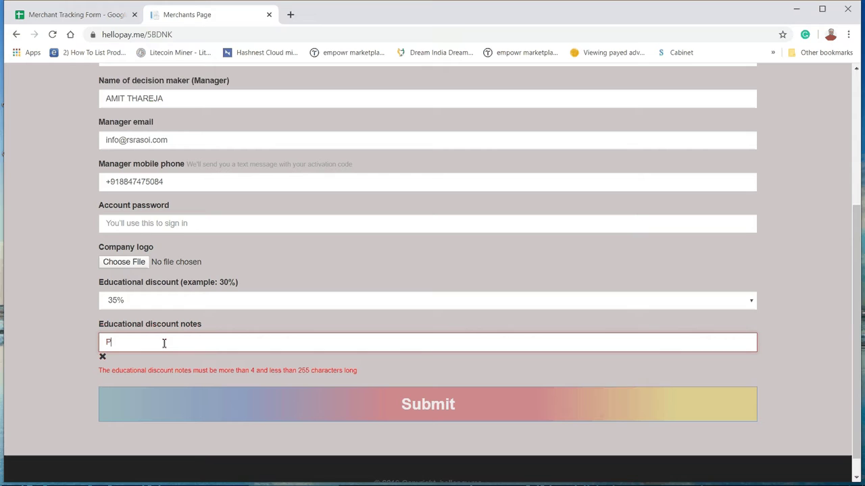
pyautogui.write('ulave')
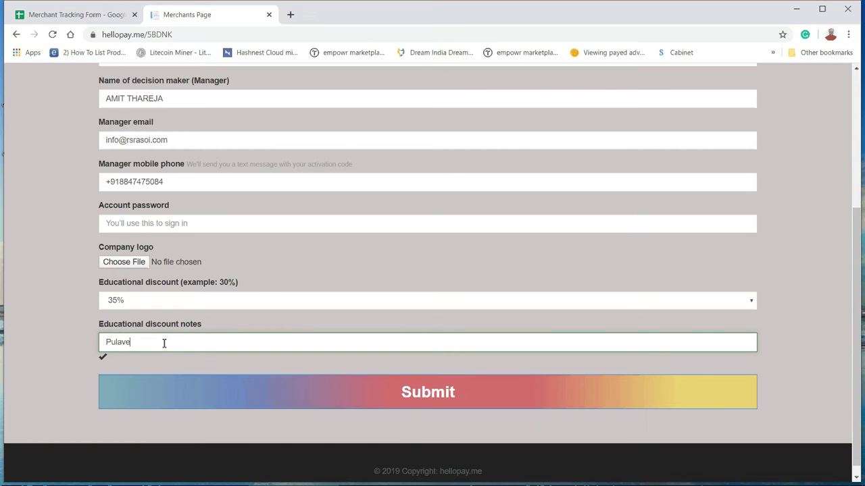
pyautogui.write(', Prantha, Maa')
pyautogui.press('BackSpace')
pyautogui.press('BackSpace')
pyautogui.press('BackSpace')
pyautogui.press('BackSpace')
pyautogui.press('BackSpace')
pyautogui.write(', Daal Makhani etc')
# Supply the required account password, resubmit the merchant form, and decline Chrome's password saving
pyautogui.click(447, 400)
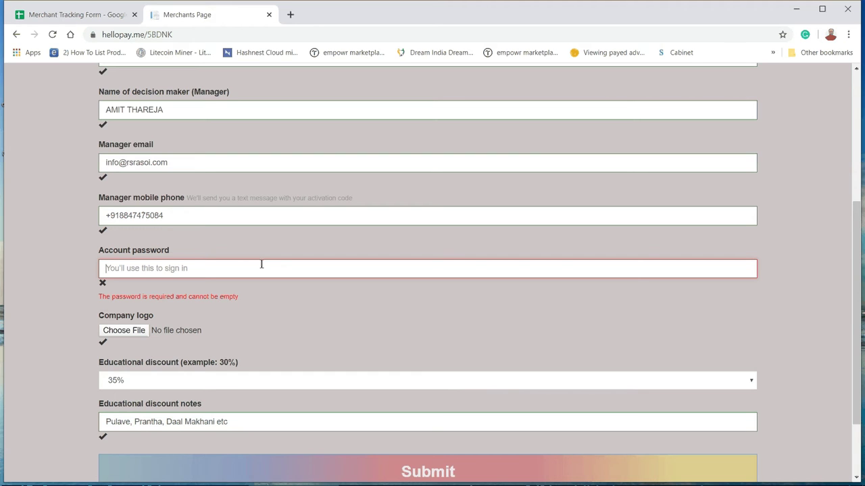
pyautogui.hotkey('ctrl', 'v')
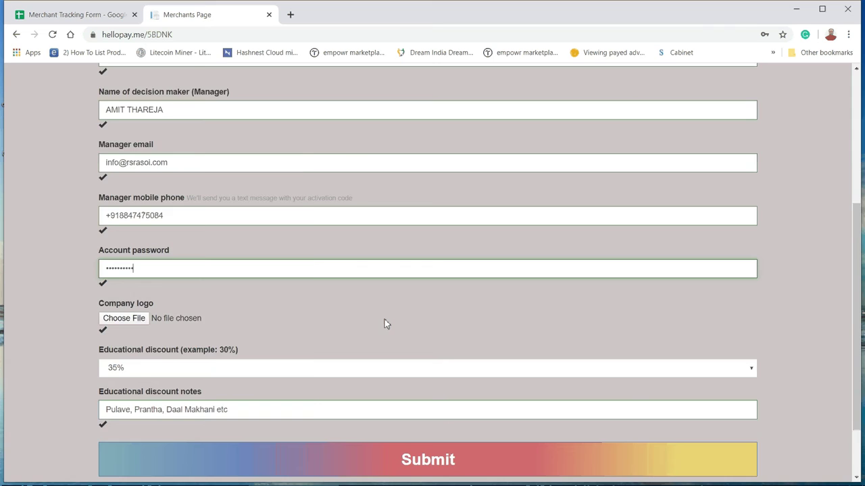
pyautogui.scroll(-2, 384, 324)
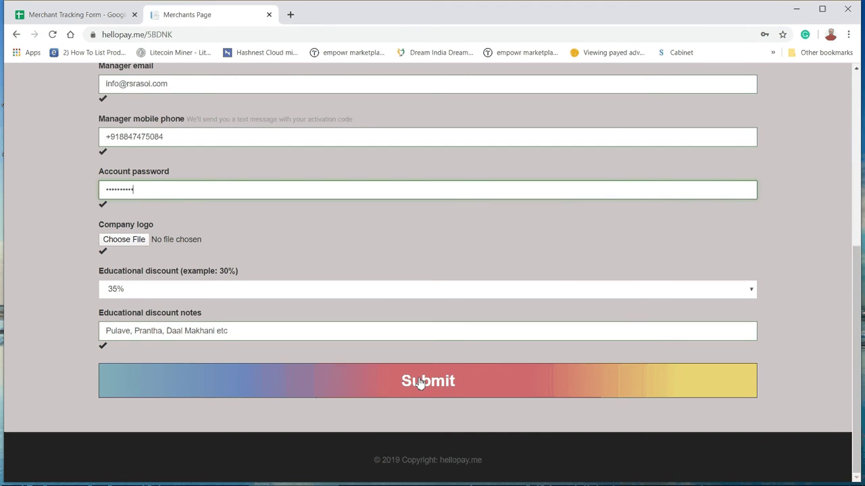
pyautogui.click(420, 383)
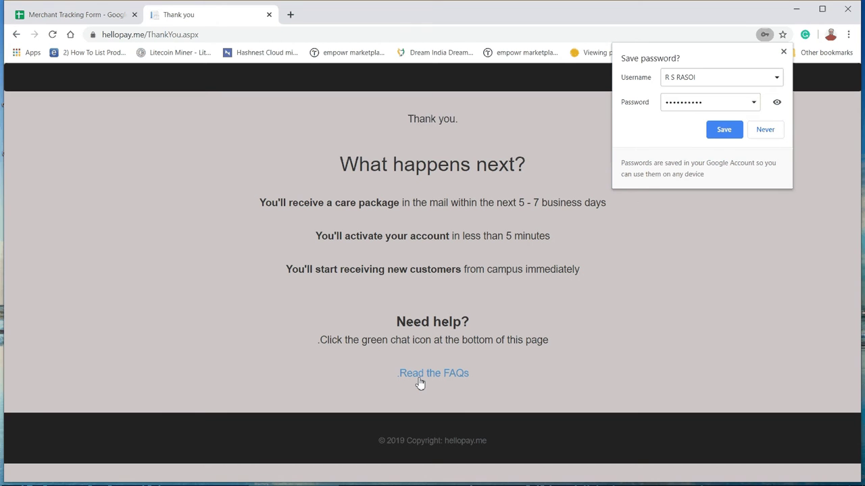
pyautogui.click(757, 134)
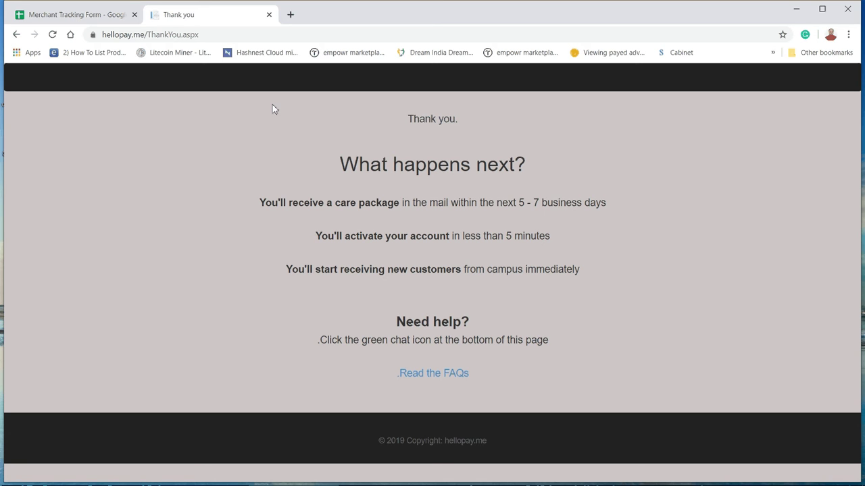
pyautogui.click(292, 15)
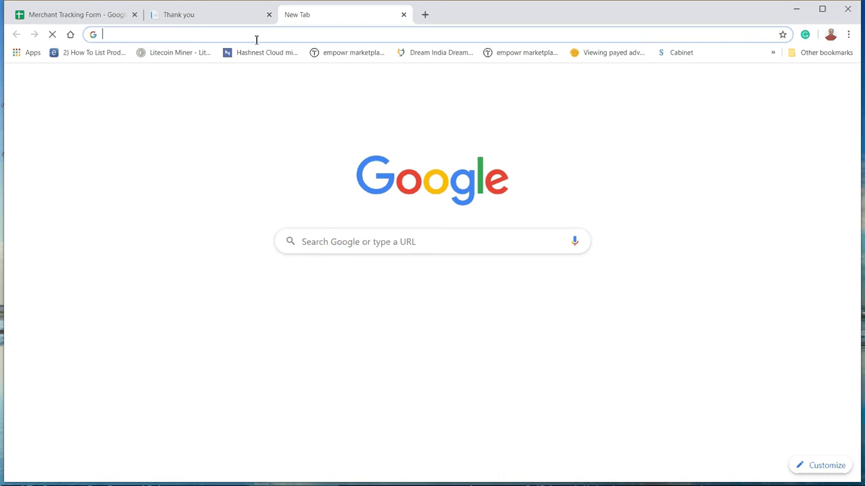
pyautogui.write('ww')
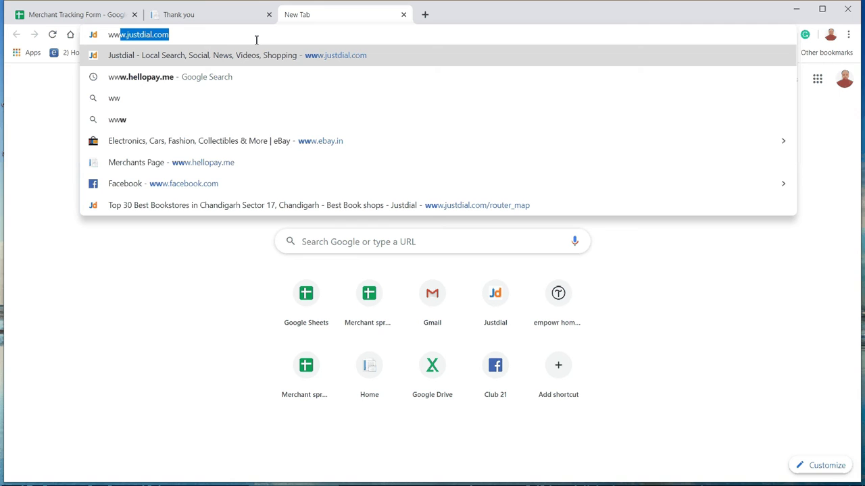
pyautogui.write('w.')
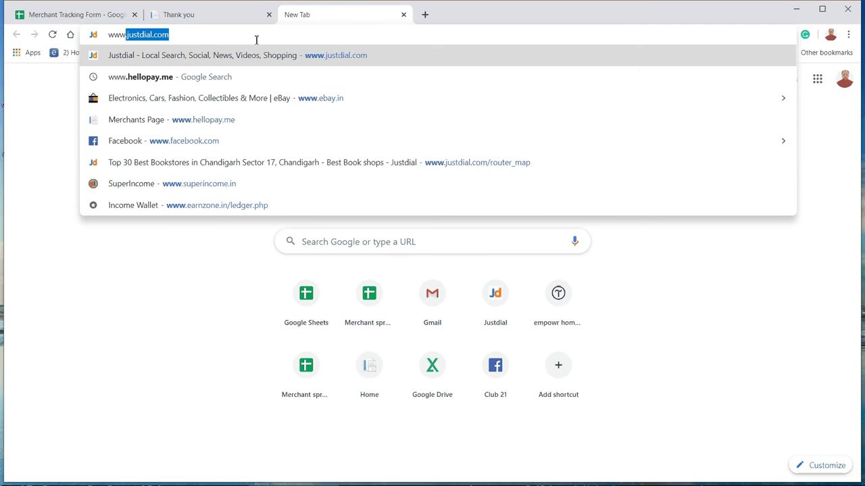
pyautogui.write('he')
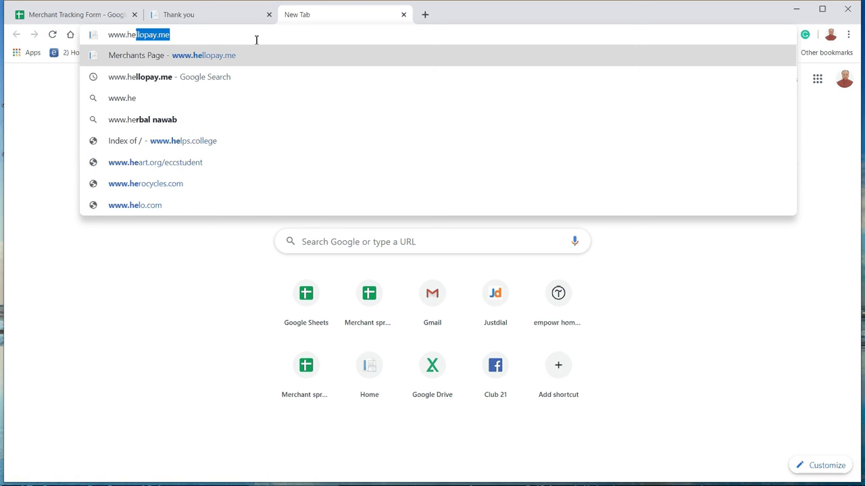
pyautogui.write('ll')
pyautogui.press('Right')
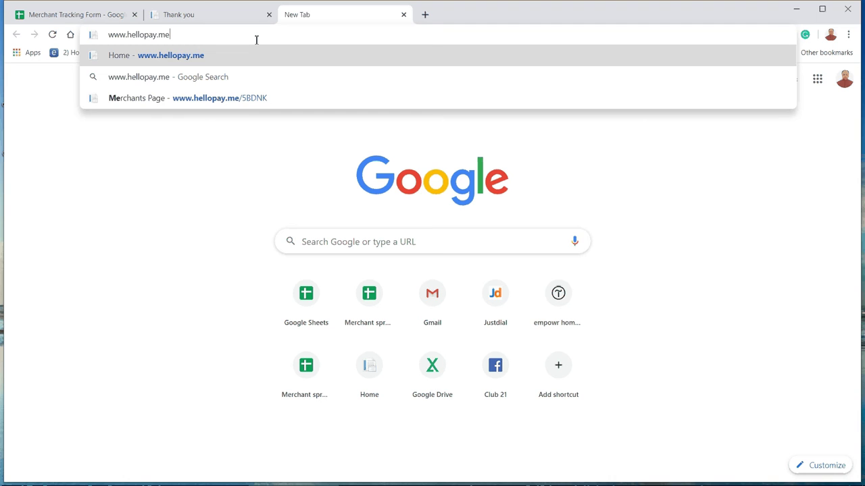
pyautogui.press('Return')
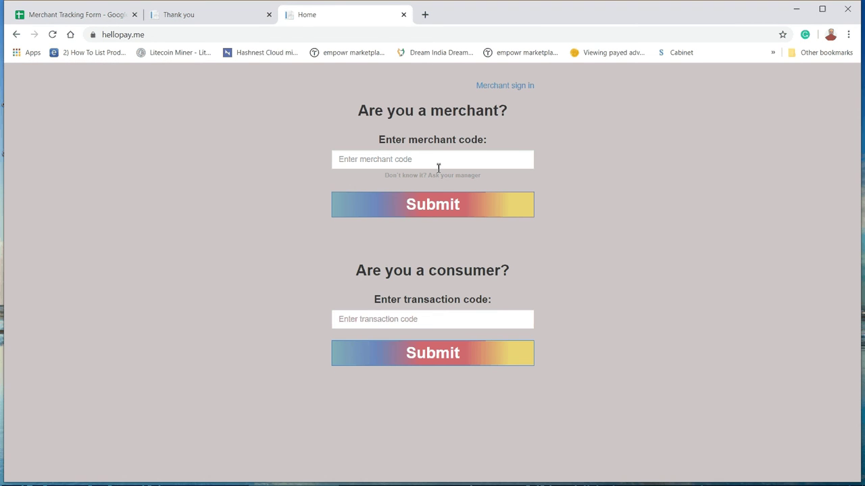
pyautogui.click(76, 17)
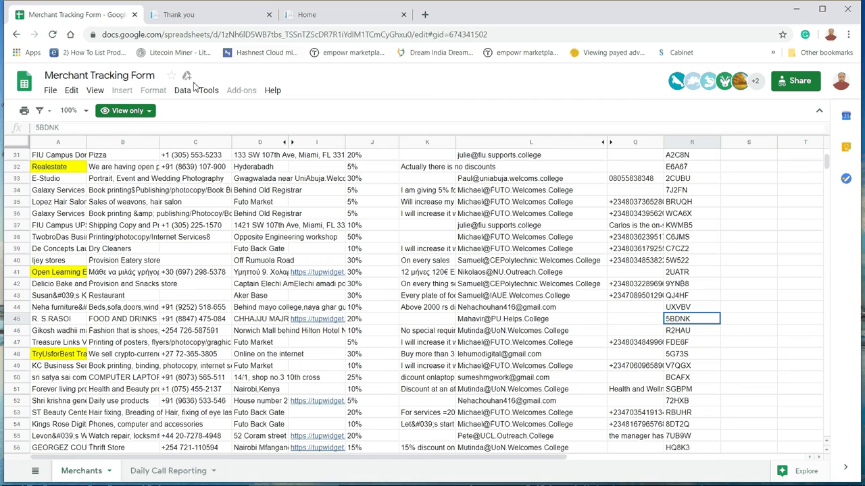
pyautogui.doubleClick(26, 130)
pyautogui.hotkey('ctrl', 'c')
pyautogui.click(297, 19)
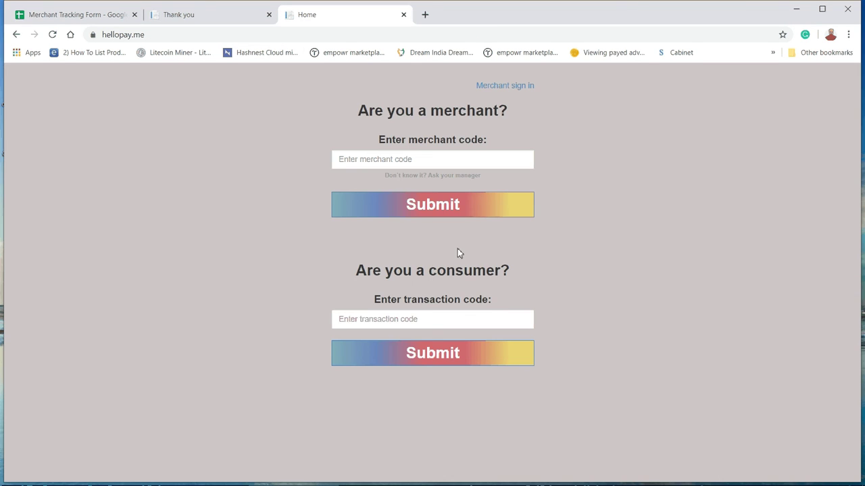
pyautogui.click(423, 158)
pyautogui.hotkey('ctrl', 'v')
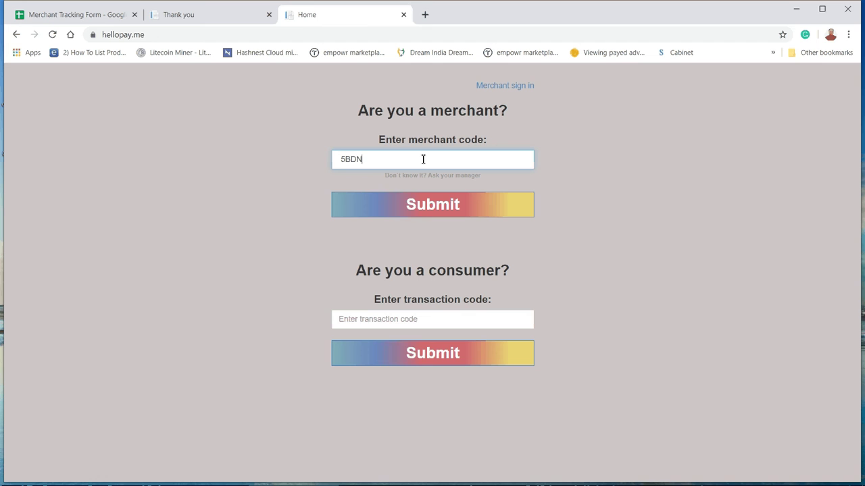
pyautogui.click(459, 217)
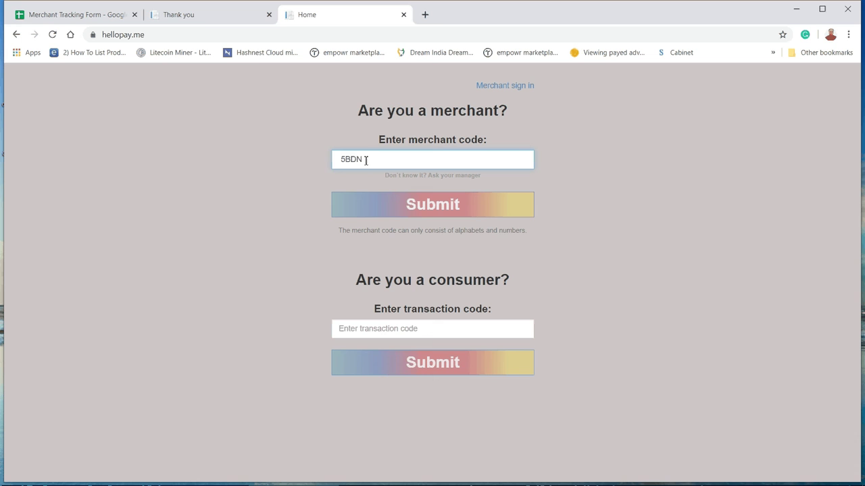
# Clear the rejected incomplete code 5BDN and return to the spreadsheet
pyautogui.moveTo(365, 160); pyautogui.dragTo(334, 162)
pyautogui.press('BackSpace')
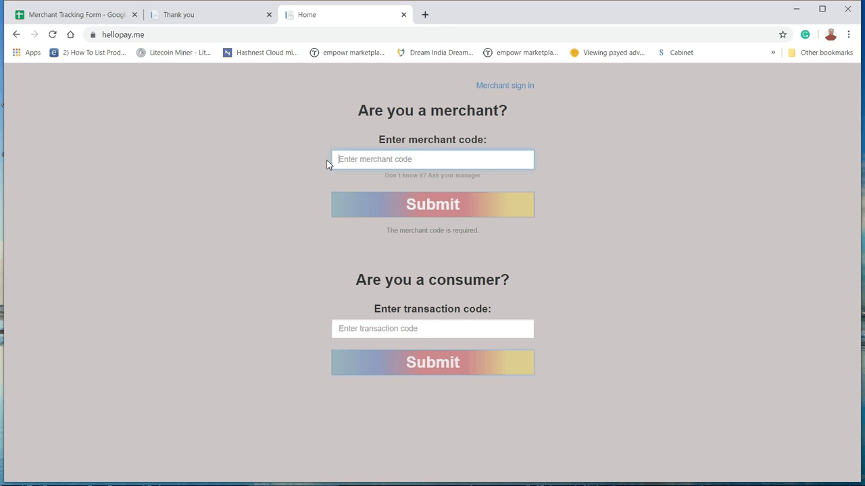
pyautogui.click(101, 16)
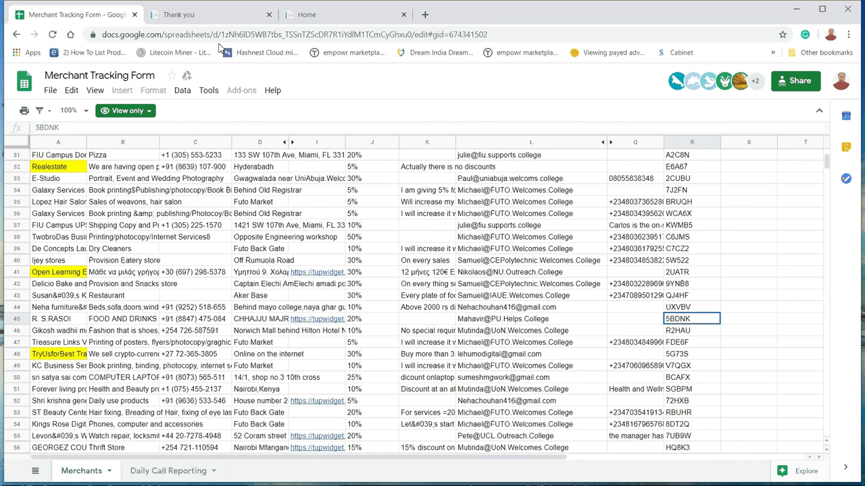
pyautogui.click(341, 15)
pyautogui.click(396, 161)
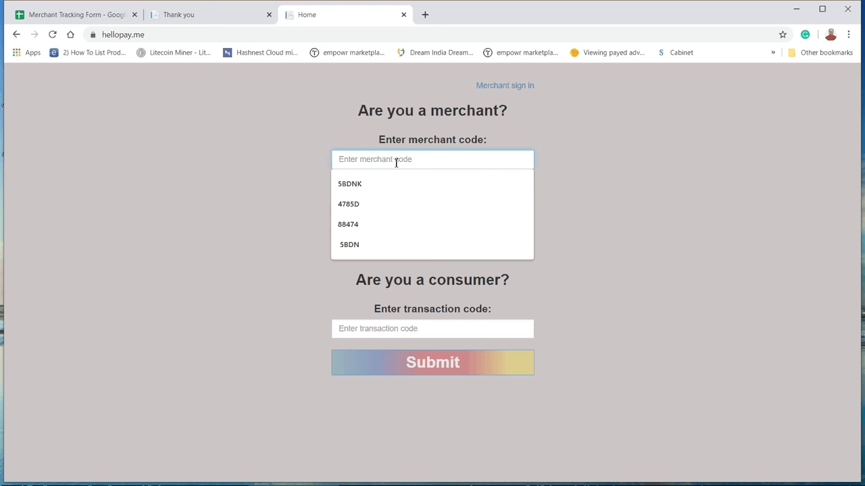
pyautogui.click(391, 189)
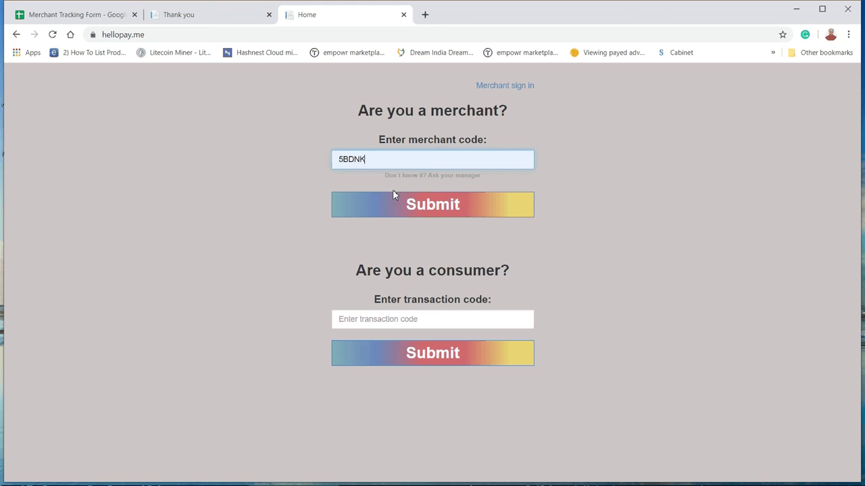
pyautogui.click(458, 212)
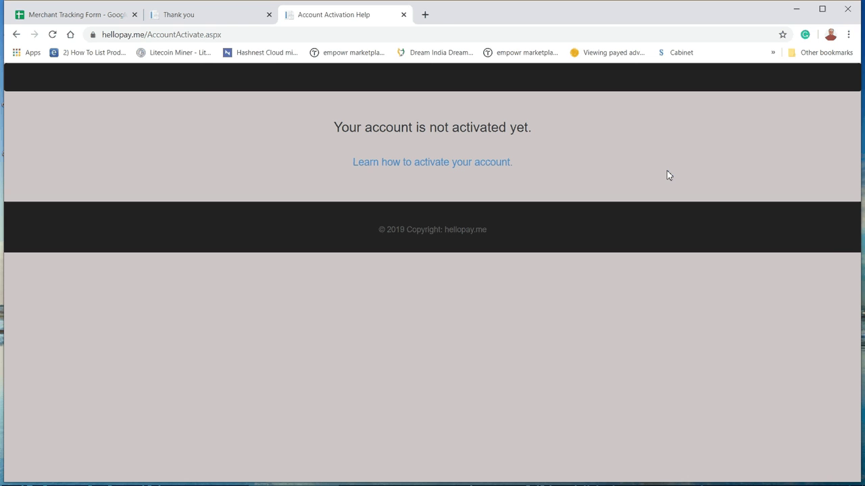
pyautogui.click(487, 475)
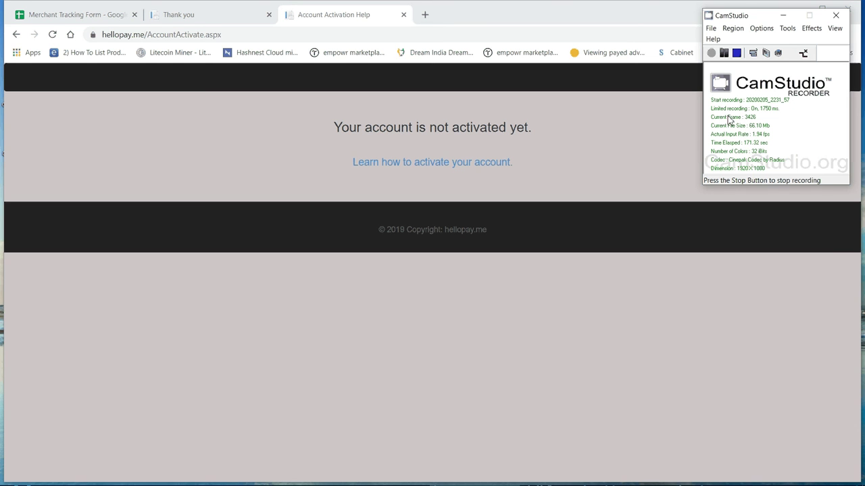